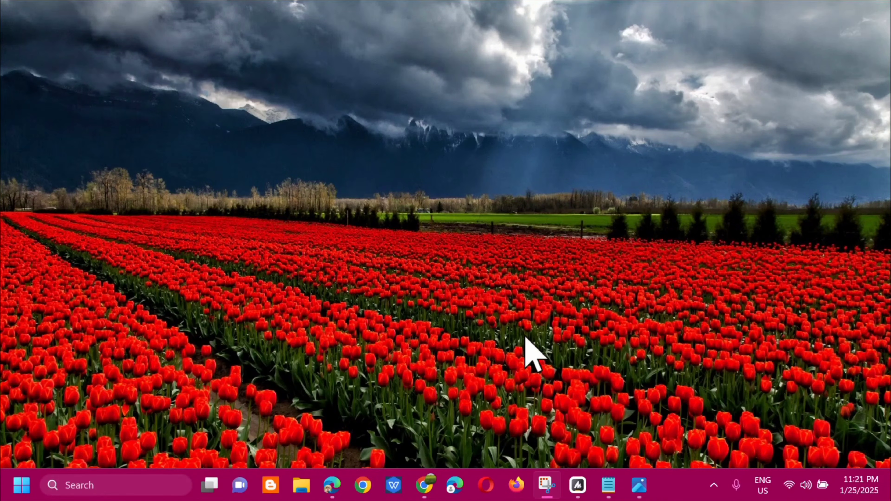
# - Search the Start menu for troubleshoot and open Troubleshoot settings
pyautogui.click(21, 484)
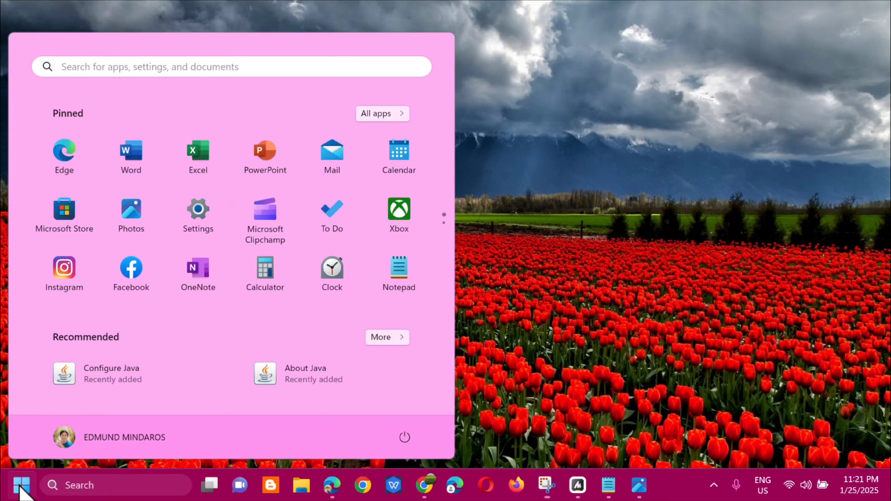
pyautogui.click(138, 67)
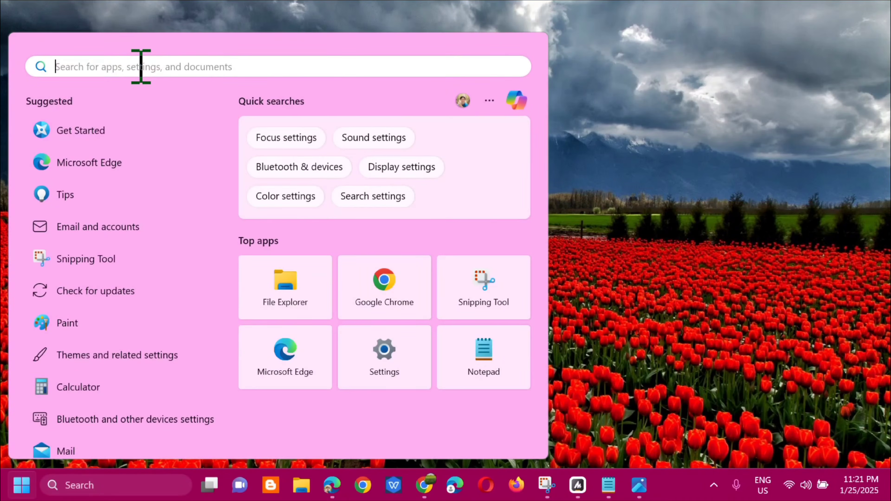
pyautogui.write('trouble')
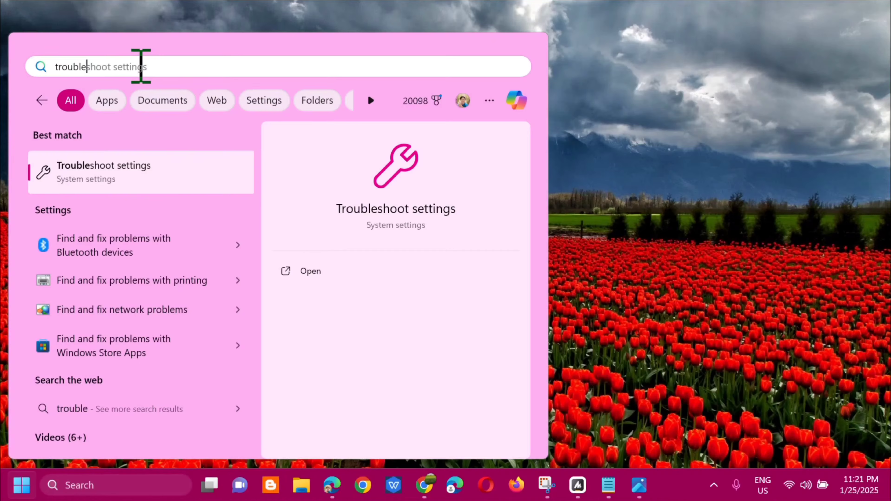
pyautogui.click(305, 273)
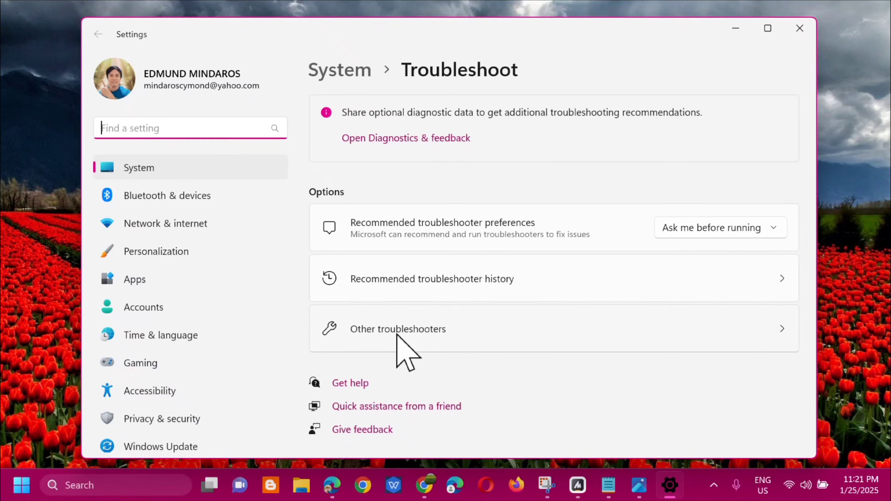
# - Run the Windows Update troubleshooter from Other troubleshooters, then close the troubleshooter and the Settings window
pyautogui.click(408, 330)
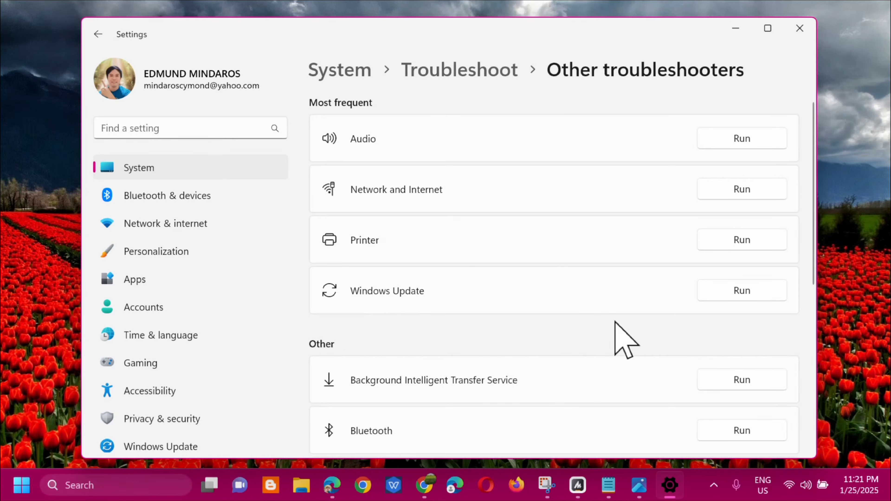
pyautogui.click(739, 291)
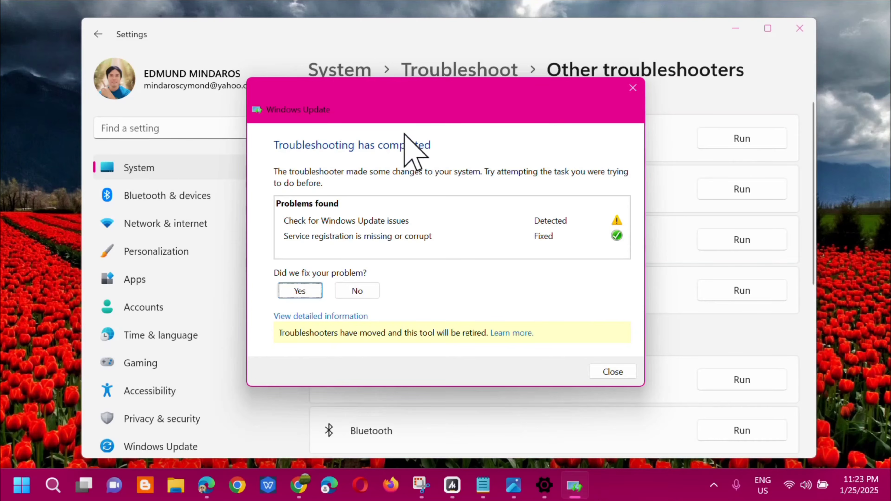
pyautogui.click(610, 371)
pyautogui.click(799, 29)
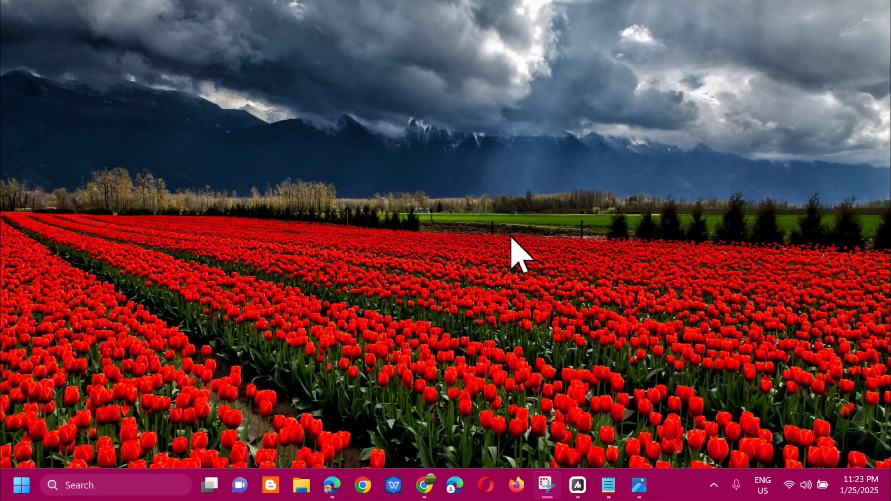
# - Open the Services console by running services.msc
pyautogui.press('super+r')
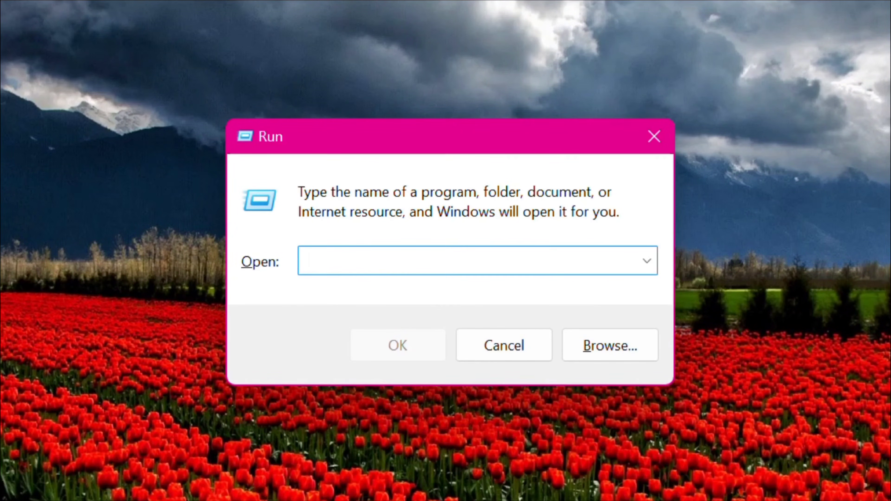
pyautogui.write('services.')
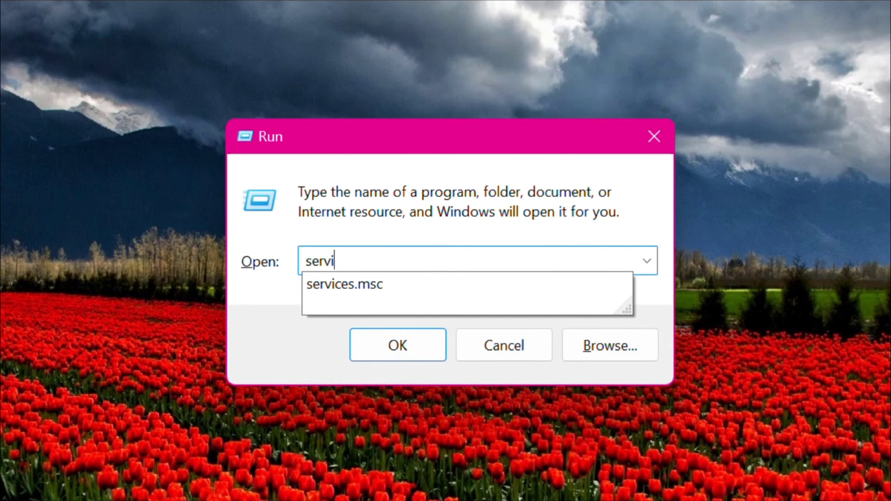
pyautogui.write('msc')
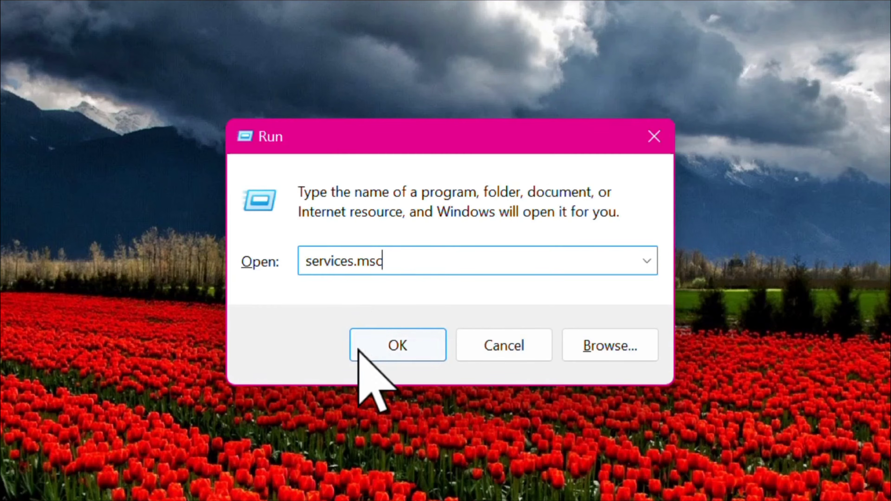
pyautogui.click(395, 342)
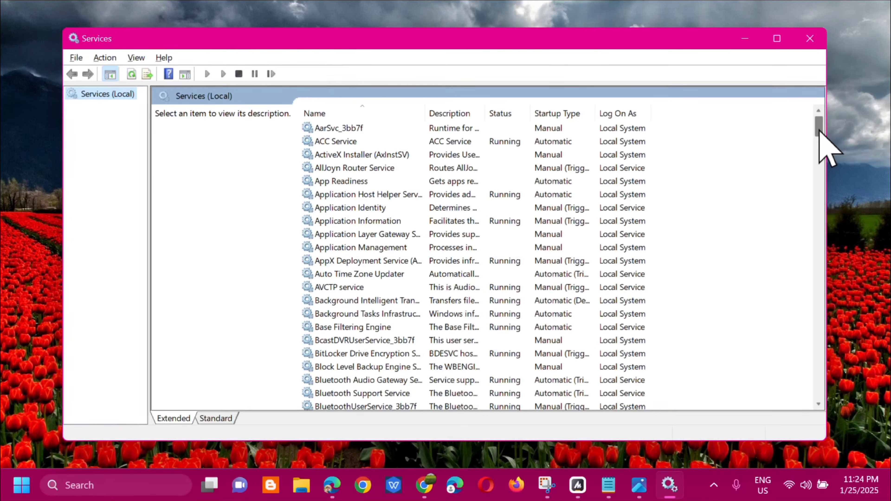
# - Restart the Windows Update service
pyautogui.moveTo(819, 129); pyautogui.dragTo(774, 386)
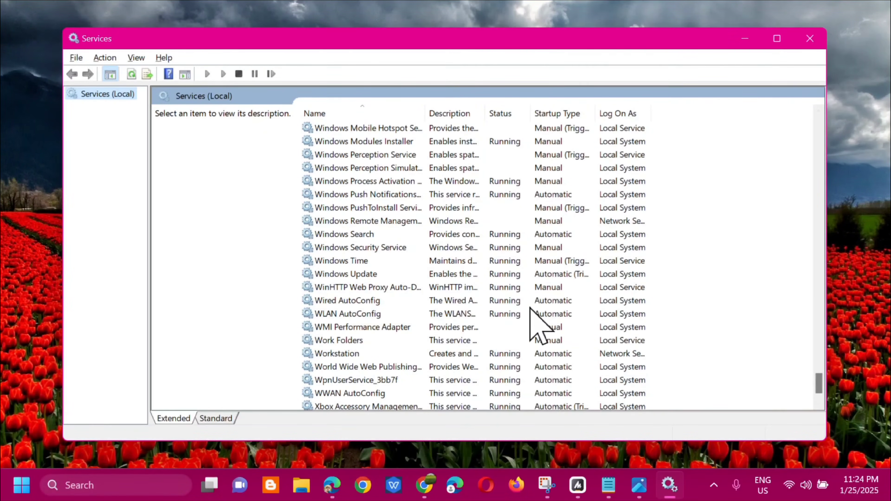
pyautogui.click(443, 276)
pyautogui.rightClick(440, 276)
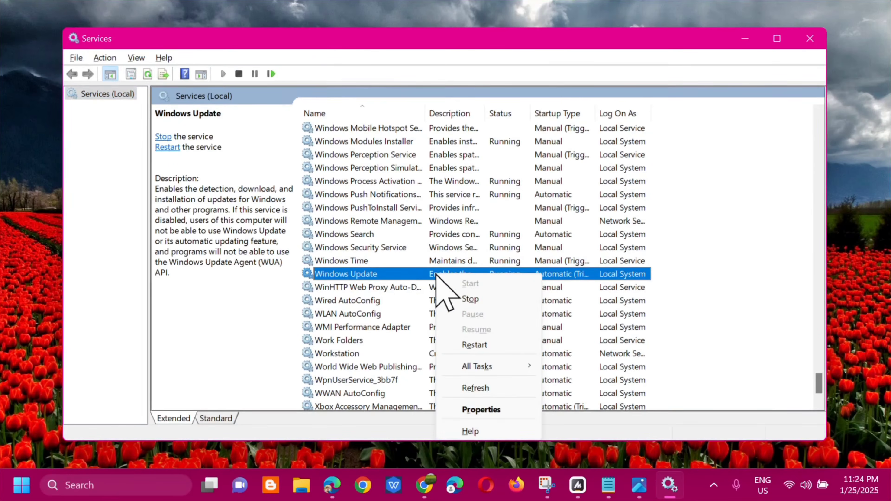
pyautogui.click(472, 345)
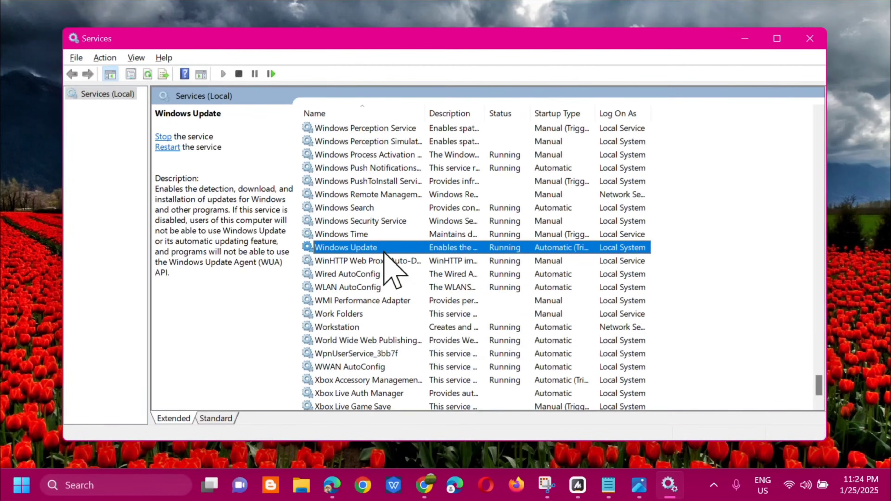
# - Set the Windows Update service's startup type to Automatic and confirm
pyautogui.doubleClick(447, 246)
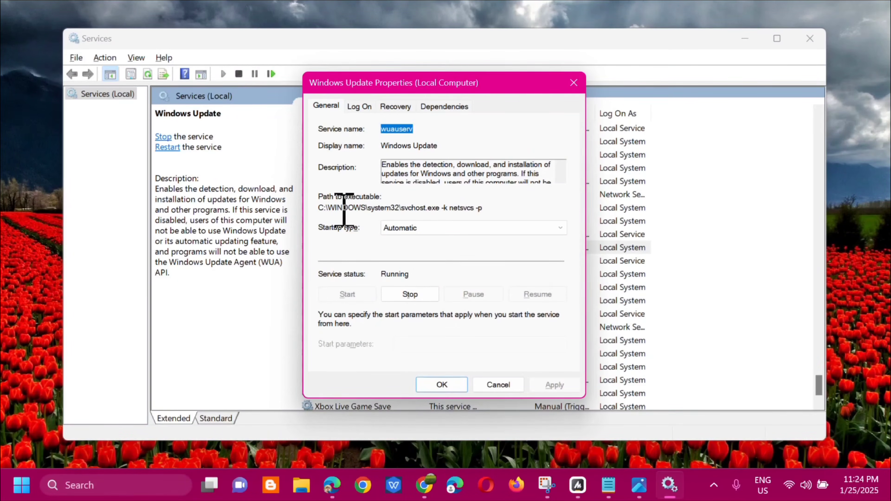
pyautogui.click(558, 231)
pyautogui.click(439, 248)
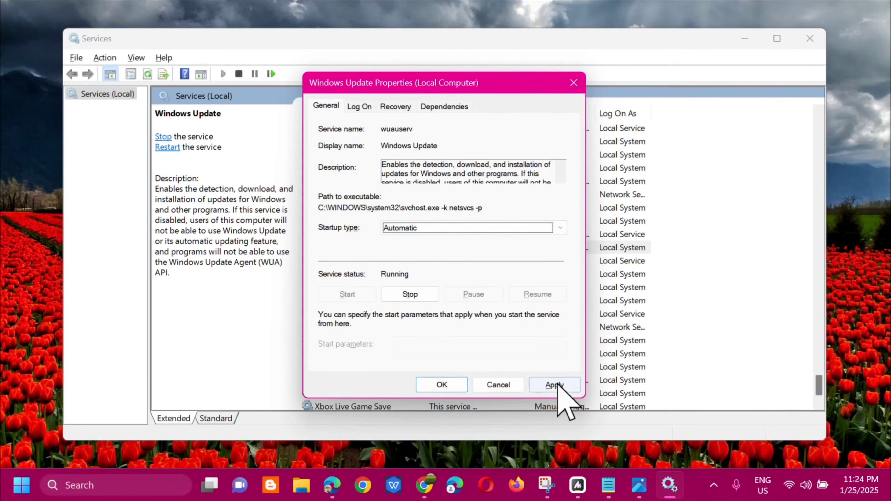
pyautogui.click(441, 385)
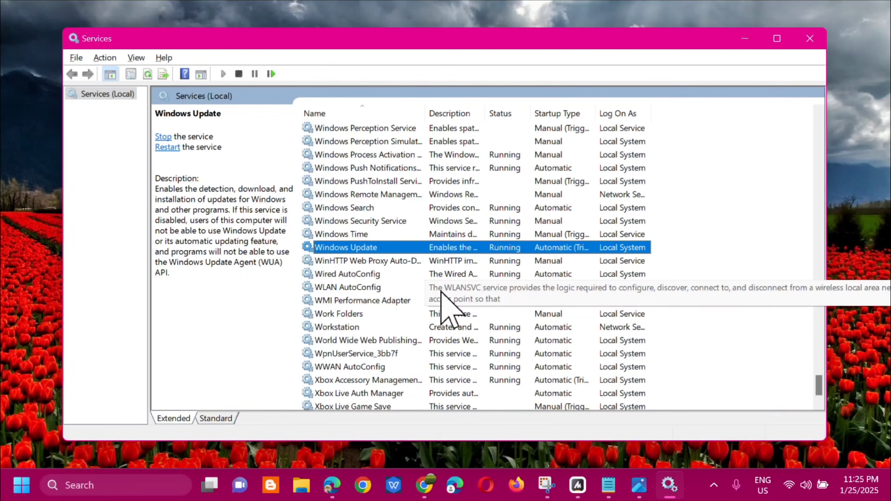
# - Set the Background Intelligent Transfer Service startup type to Automatic, apply, and confirm
pyautogui.moveTo(817, 385); pyautogui.dragTo(799, 139)
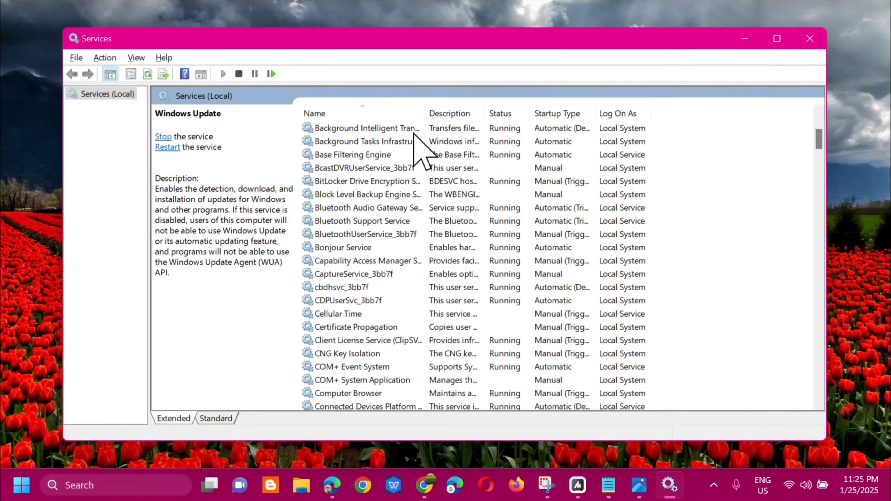
pyautogui.click(452, 130)
pyautogui.rightClick(453, 131)
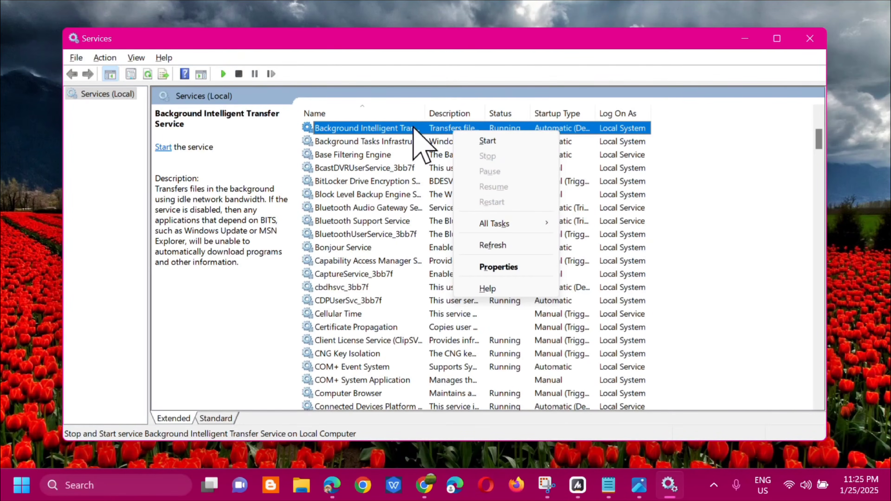
pyautogui.press('r')
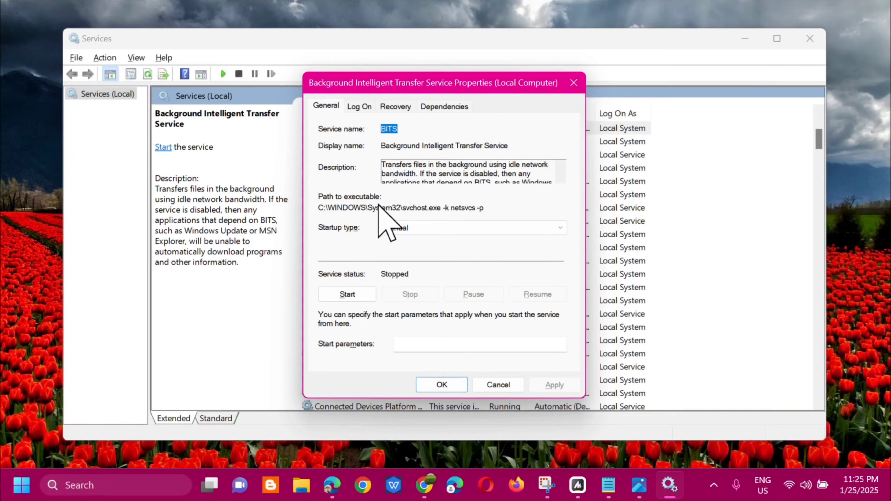
pyautogui.click(560, 228)
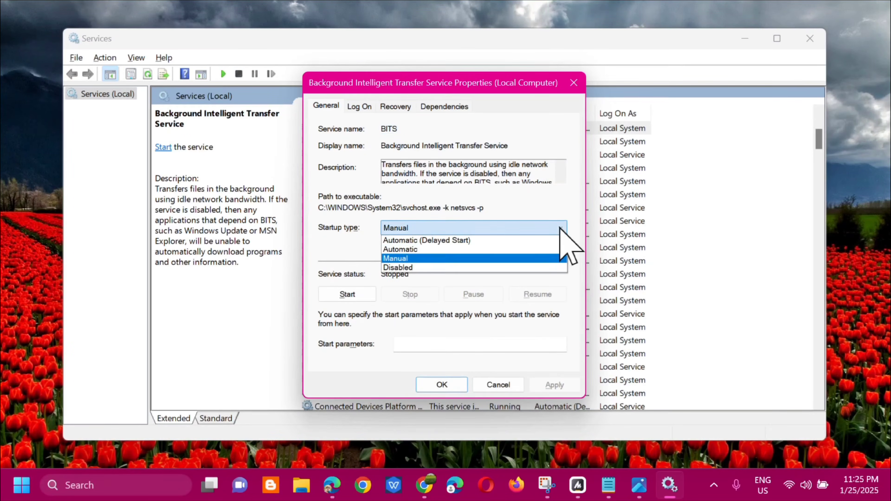
pyautogui.click(423, 250)
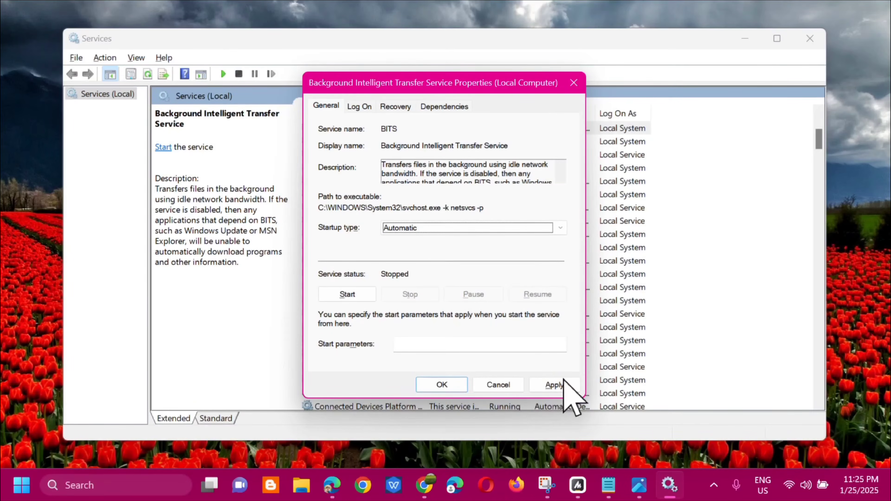
pyautogui.click(554, 385)
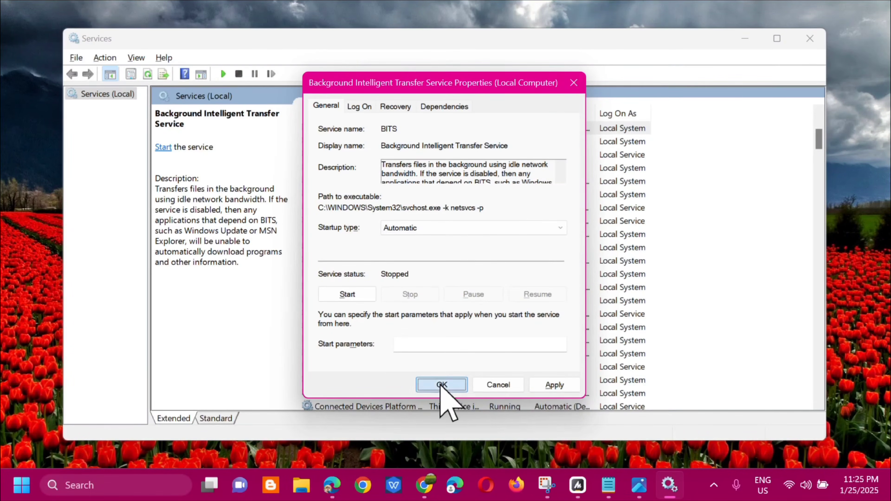
pyautogui.click(441, 384)
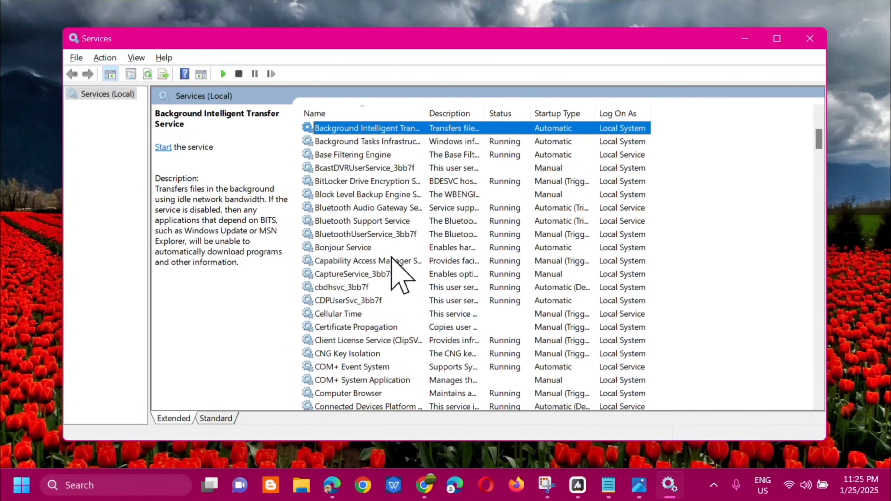
# - Restart the Cryptographic Services service
pyautogui.scroll(-5, 403, 319)
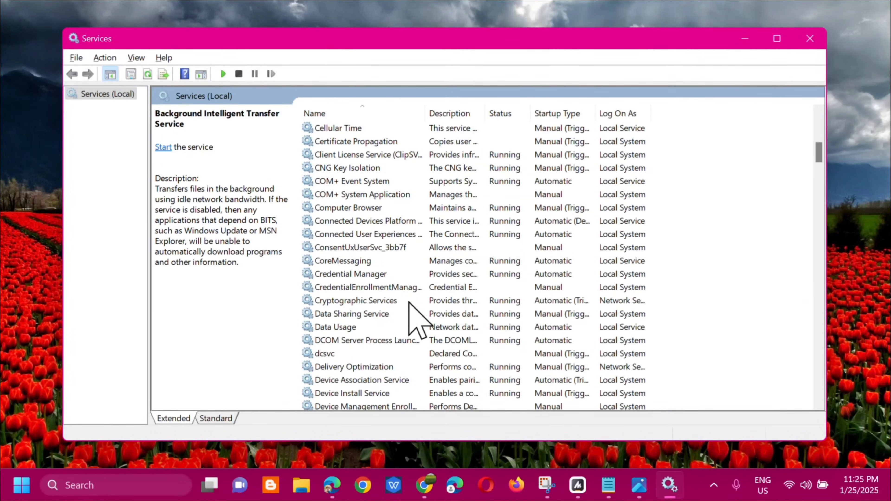
pyautogui.click(444, 302)
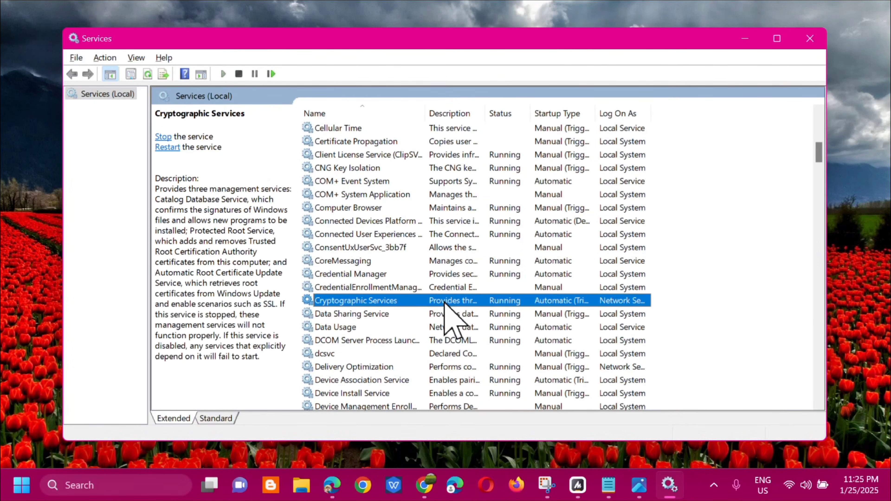
pyautogui.rightClick(444, 303)
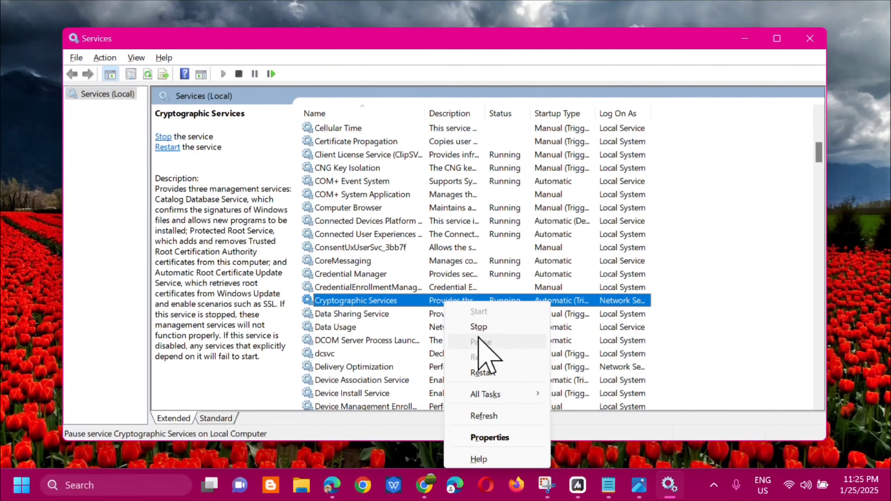
pyautogui.click(486, 373)
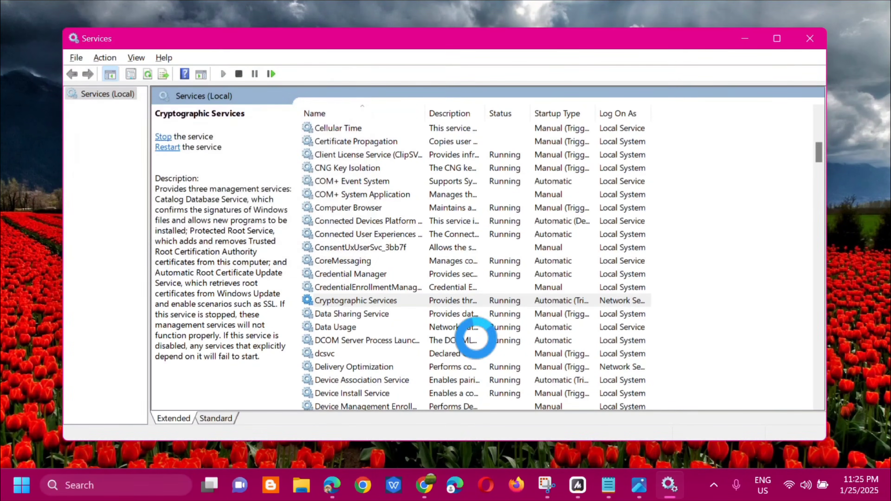
# - Set the Cryptographic Services startup type to Automatic and confirm
pyautogui.doubleClick(445, 301)
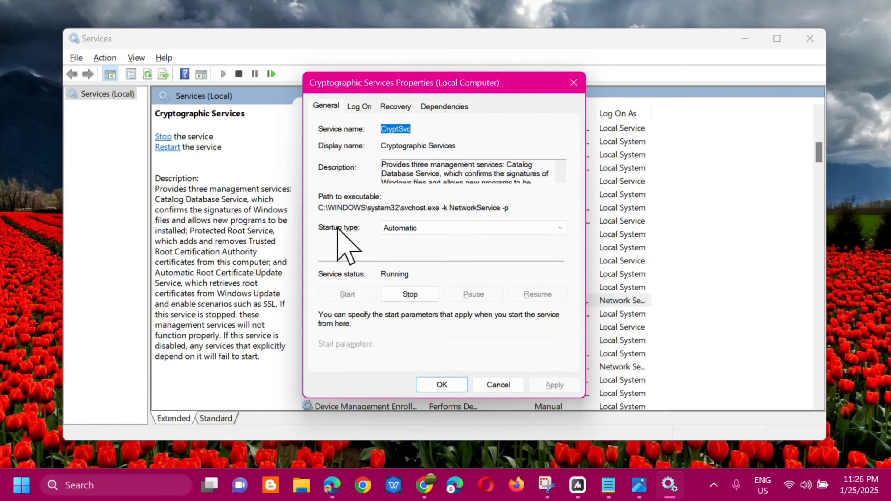
pyautogui.click(560, 228)
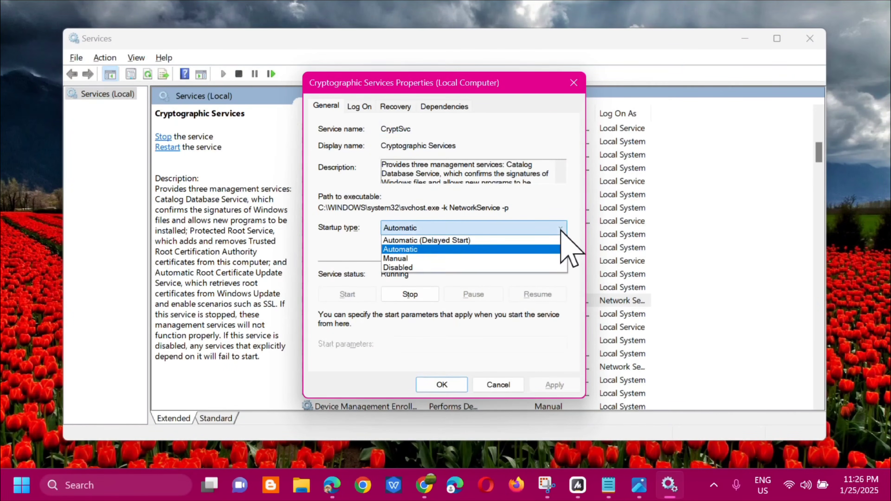
pyautogui.click(448, 249)
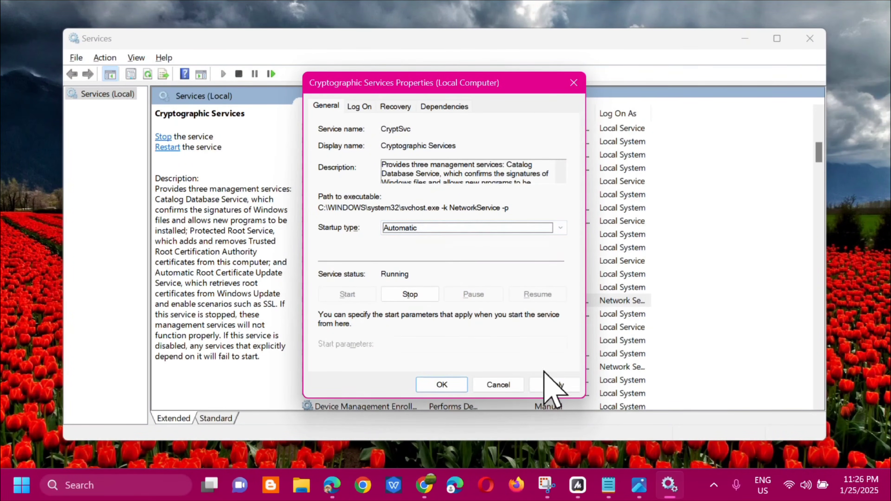
pyautogui.click(440, 384)
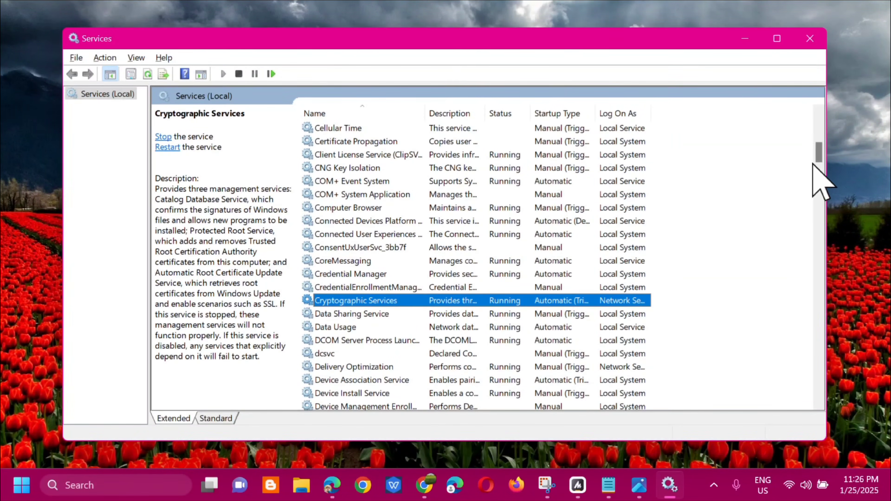
# - Open the Windows Installer service's properties and close the dialog without changes
pyautogui.moveTo(819, 155); pyautogui.dragTo(788, 392)
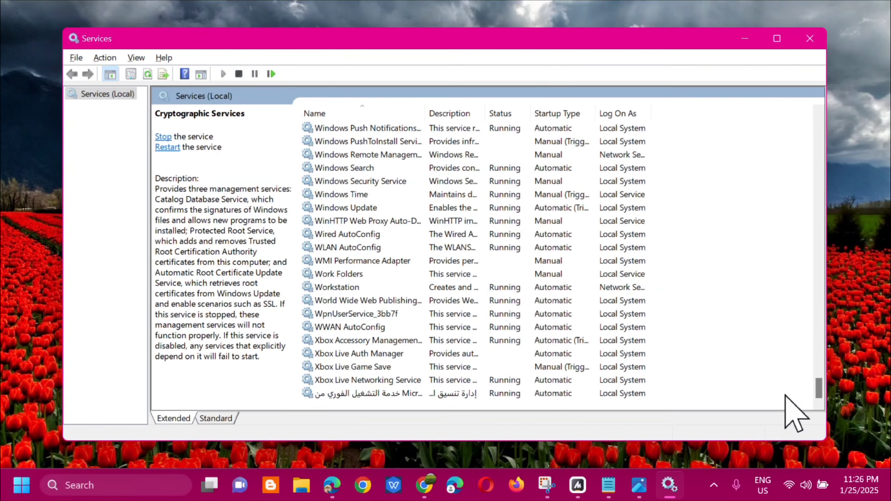
pyautogui.scroll(7, 425, 263)
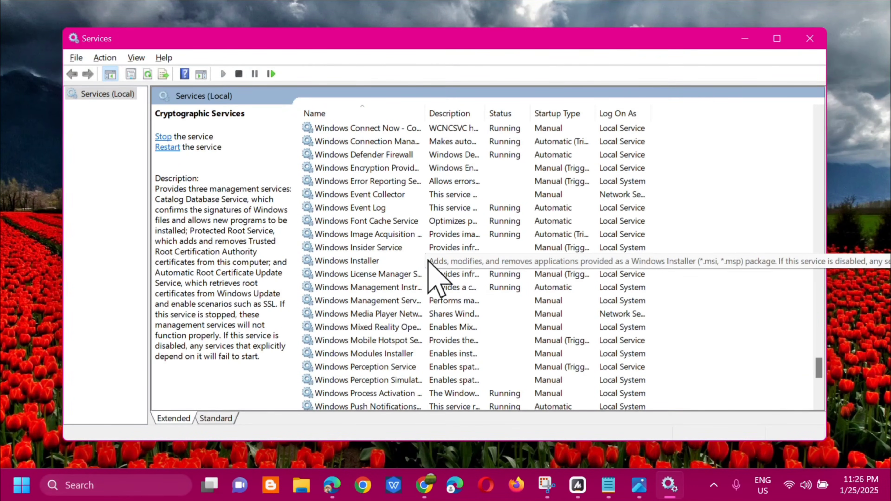
pyautogui.click(428, 261)
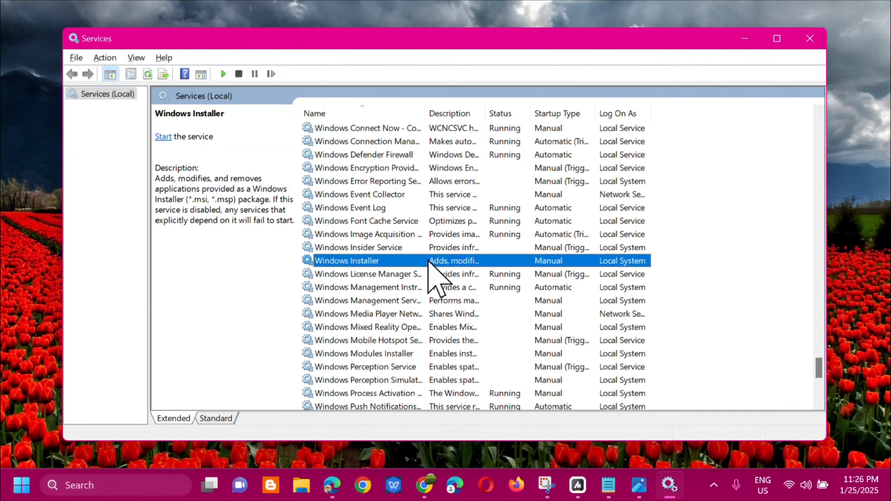
pyautogui.rightClick(439, 260)
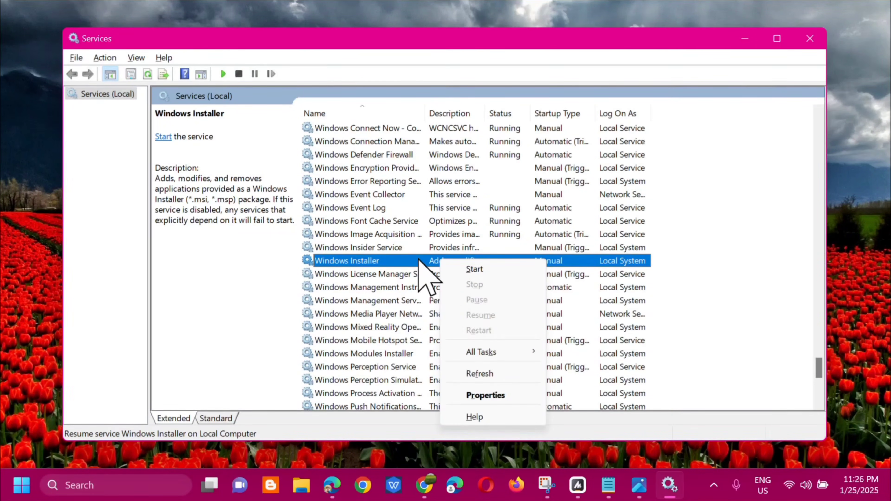
pyautogui.press('r')
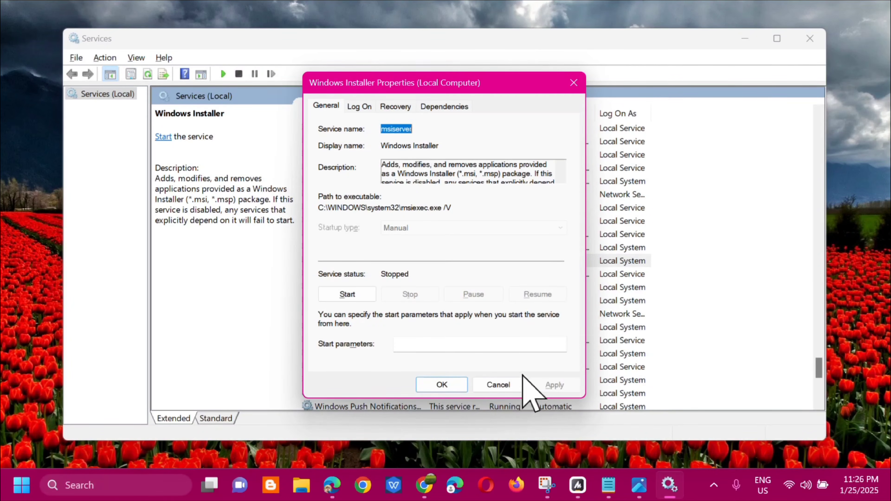
pyautogui.click(441, 384)
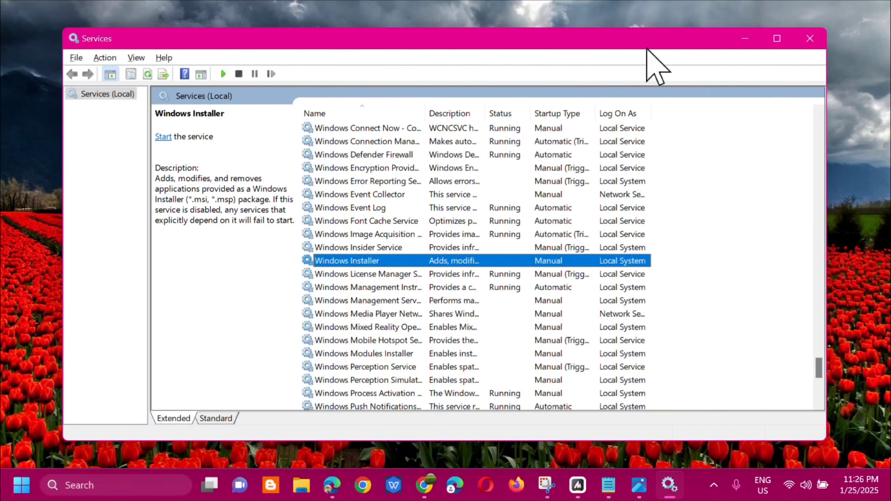
# - Close the Services window and restart the computer
pyautogui.click(810, 39)
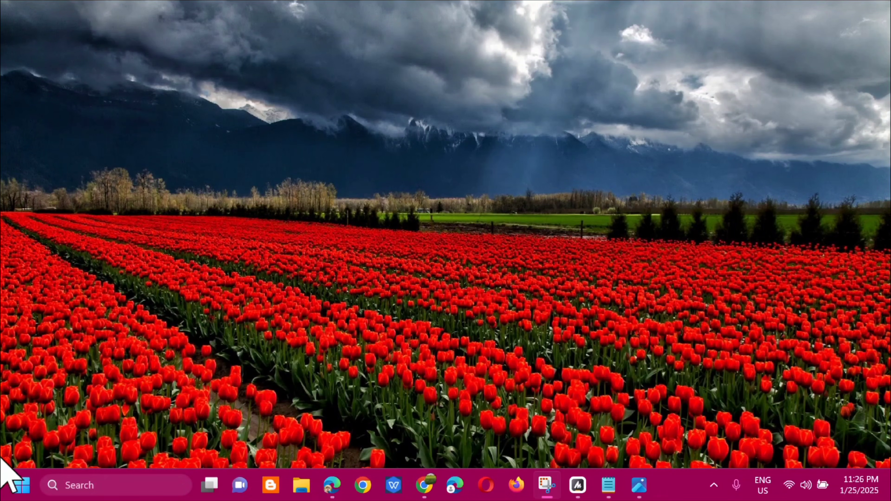
pyautogui.click(22, 484)
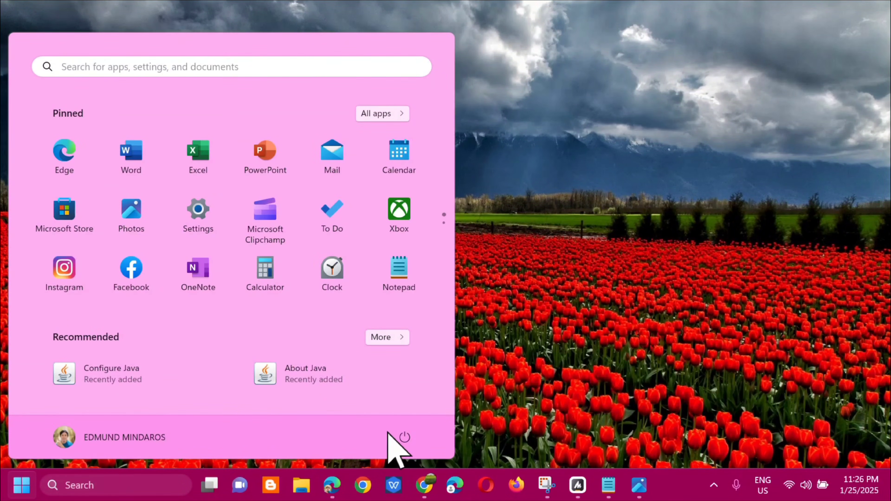
pyautogui.click(404, 437)
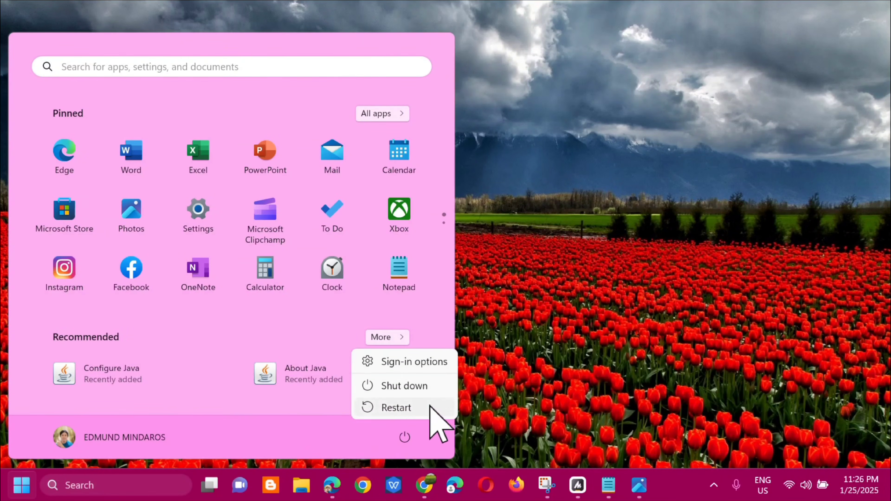
pyautogui.click(411, 408)
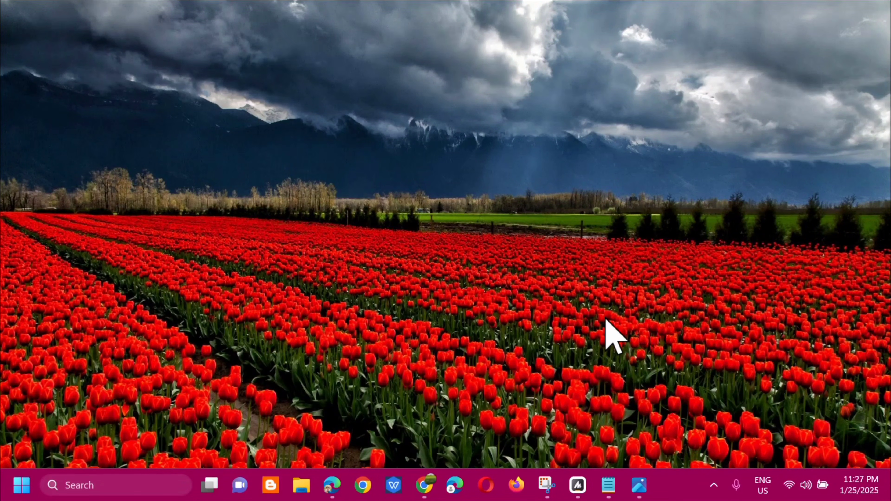